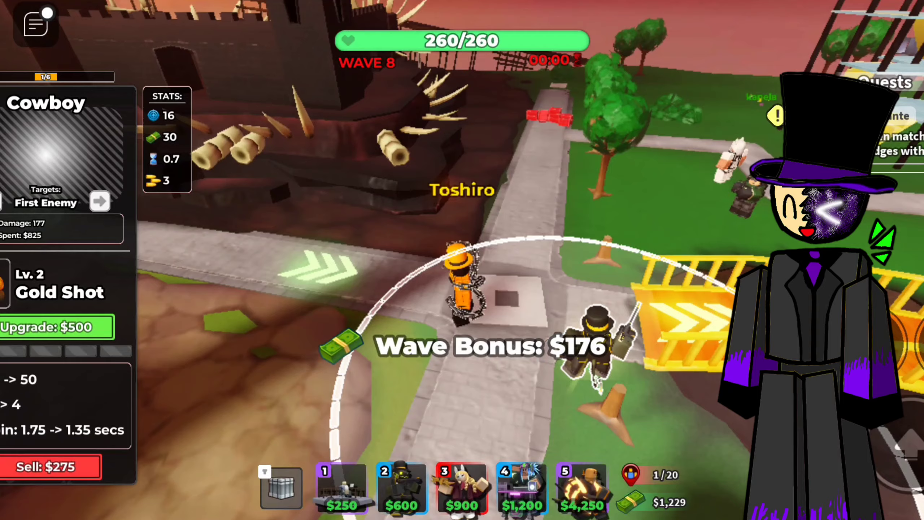
{"action": "key", "text": "e"}
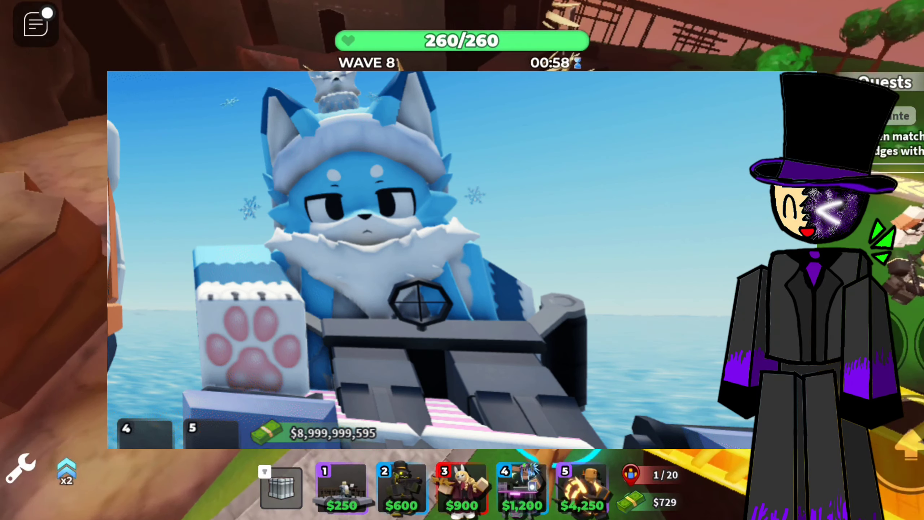
{"action": "key", "text": "2"}
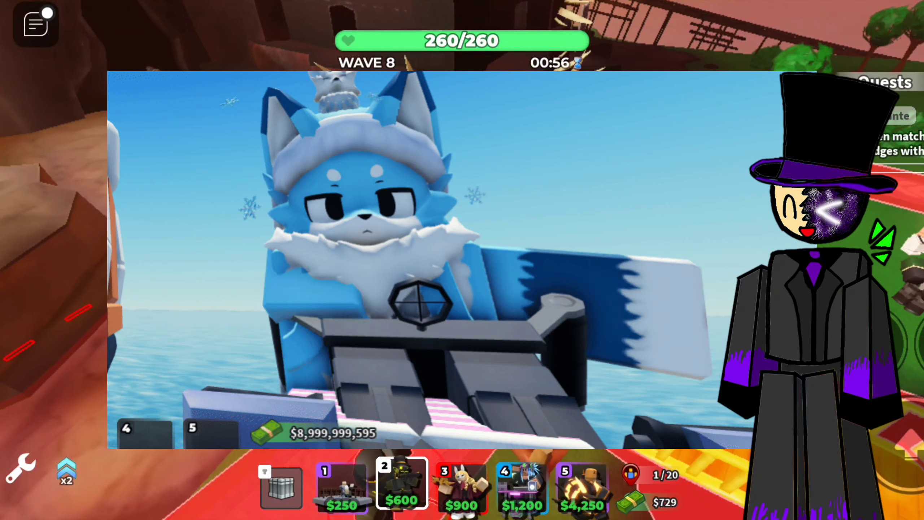
{"action": "key", "text": "2"}
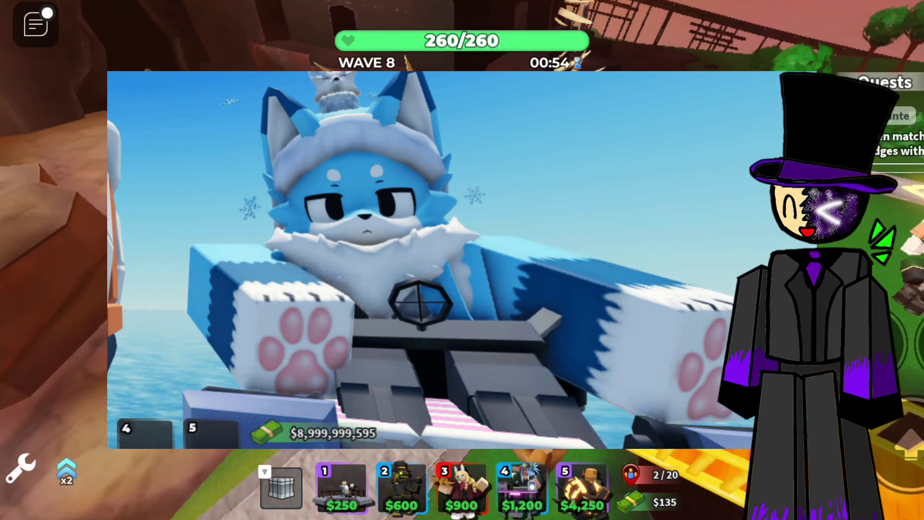